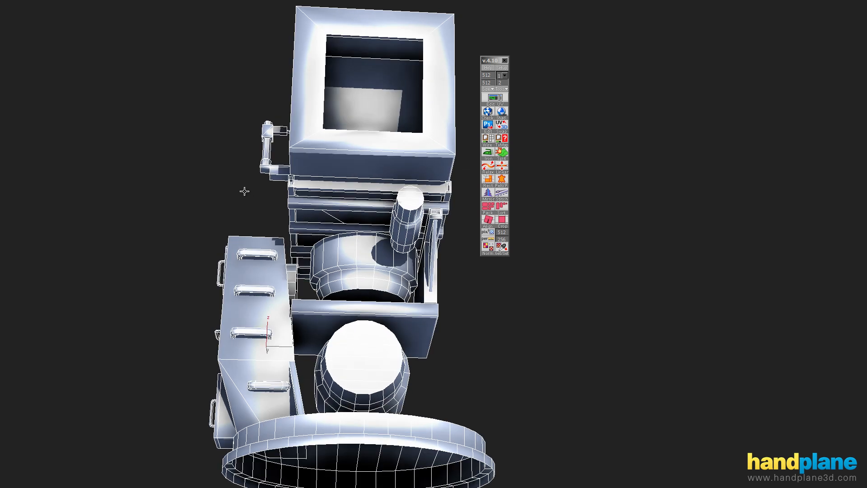
Bring up the turret's UV layout in the Edit UVWs window beside the model.
middle_click_drag(441, 300, 420, 240)
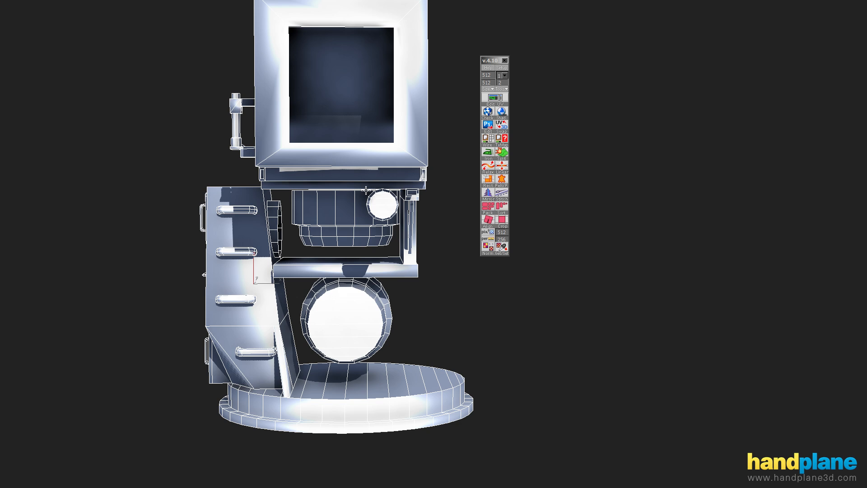
middle_click_drag(243, 147, 294, 162, "alt")
middle_click_drag(384, 157, 355, 168)
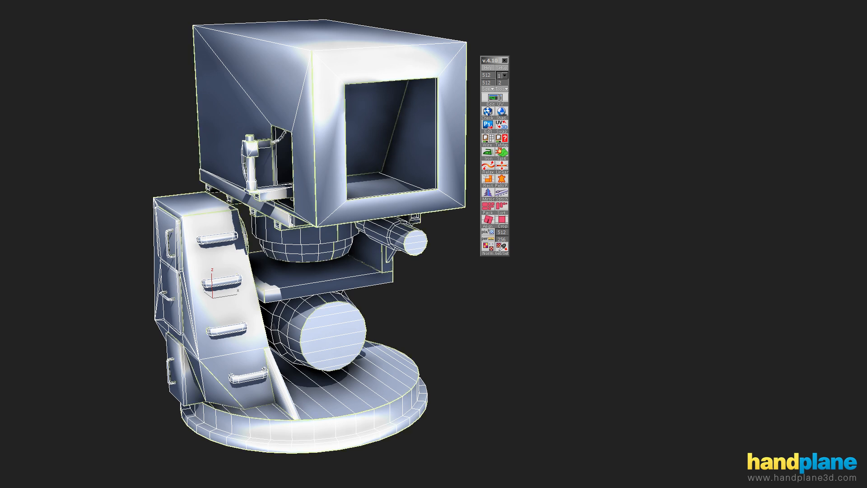
left_click_drag(124, 0, 628, 30)
left_click(411, 60)
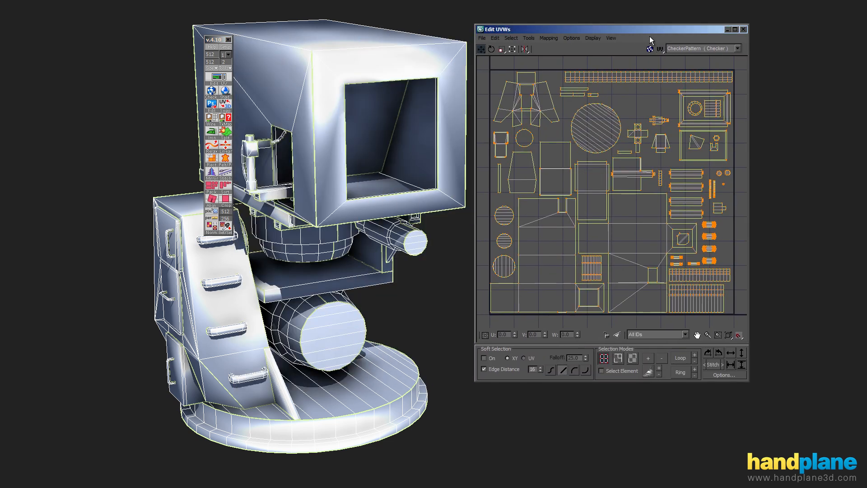
Using face selection by whole element, pick the box housing's UV shell and inspect the matching faces on the model.
left_click(632, 358)
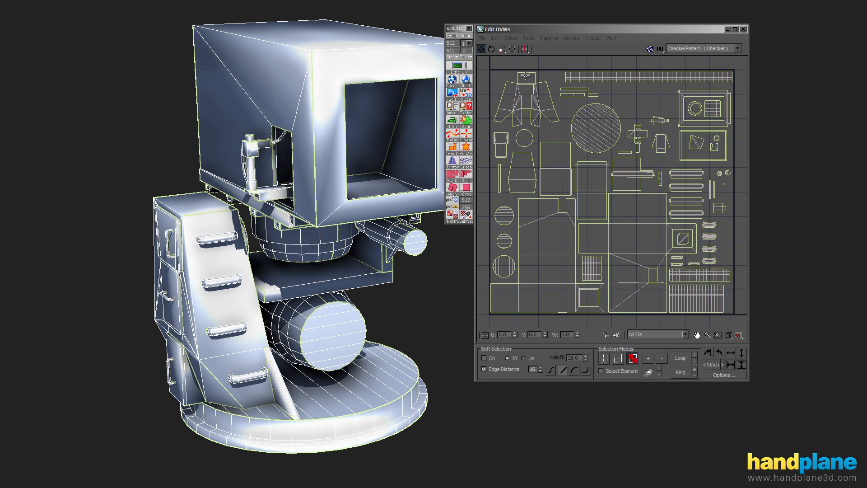
left_click_drag(553, 73, 518, 102)
middle_click_drag(309, 203, 461, 169, "alt")
left_click(640, 303)
middle_click_drag(369, 199, 347, 197, "alt")
middle_click_drag(331, 134, 361, 134, "alt")
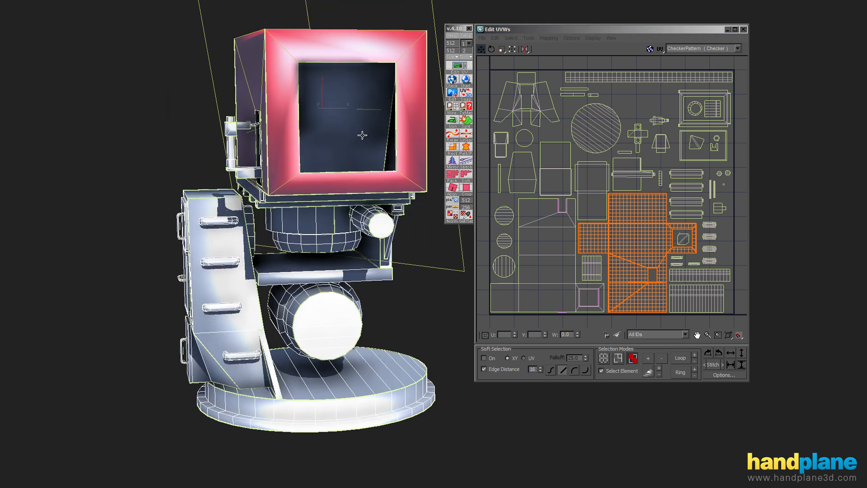
left_click(524, 66)
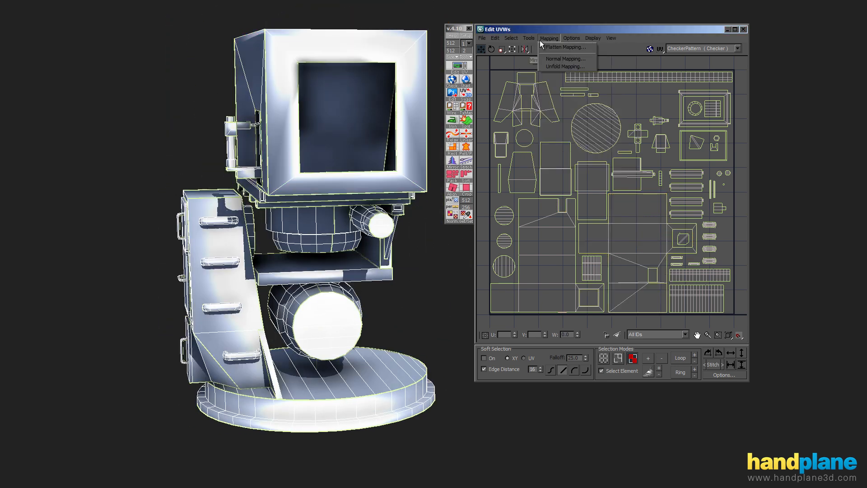
Generate the turret's smoothing groups from its UV shells with TexTools.
left_click(527, 38)
left_click(466, 39)
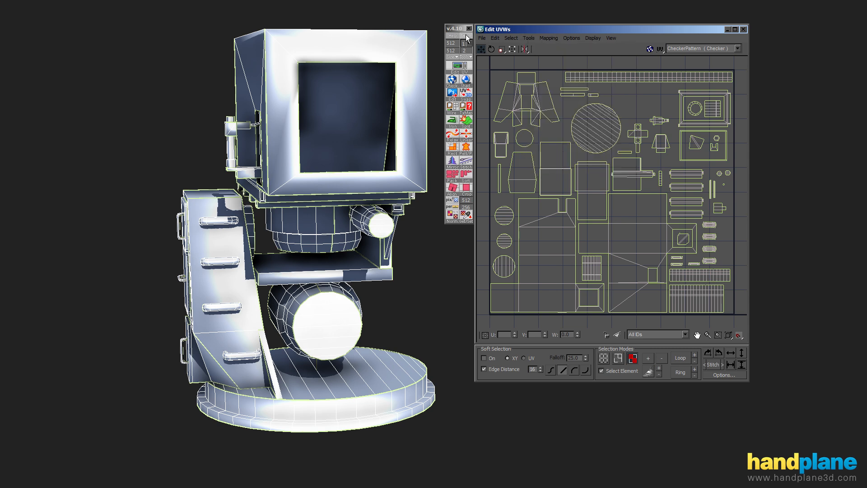
left_click(467, 57)
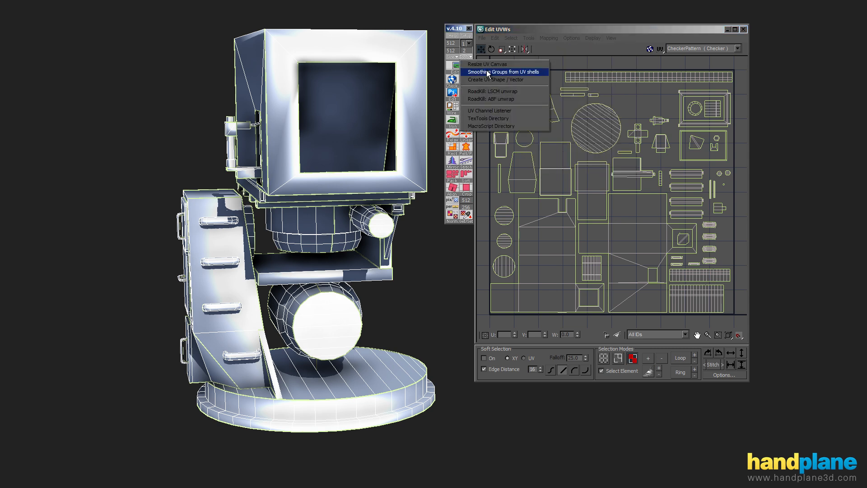
left_click(486, 72)
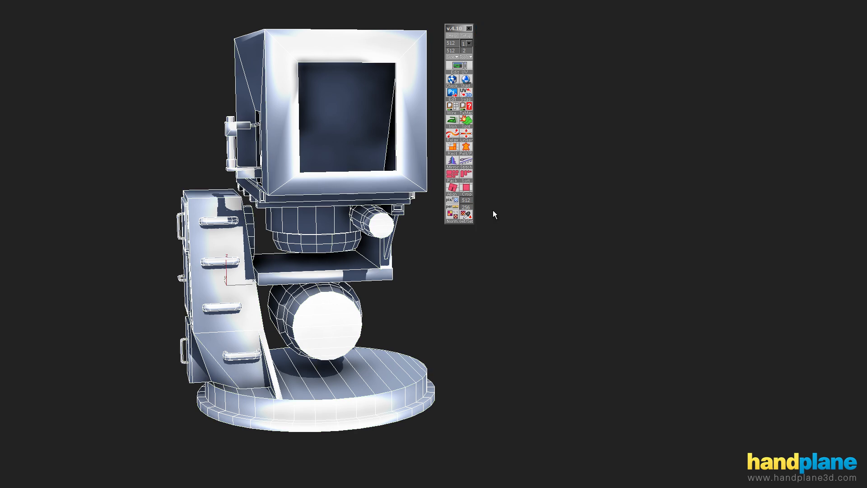
Hide the edged faces and disable ambient occlusion in the viewport.
middle_click_drag(515, 288, 525, 299, "alt")
key("F4")
middle_click_drag(480, 269, 317, 121, "alt")
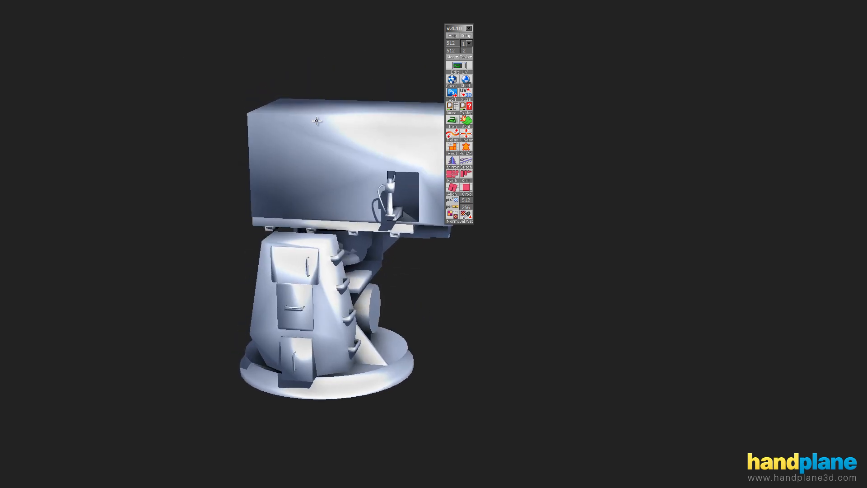
left_click(27, 5)
mouse_move(53, 18)
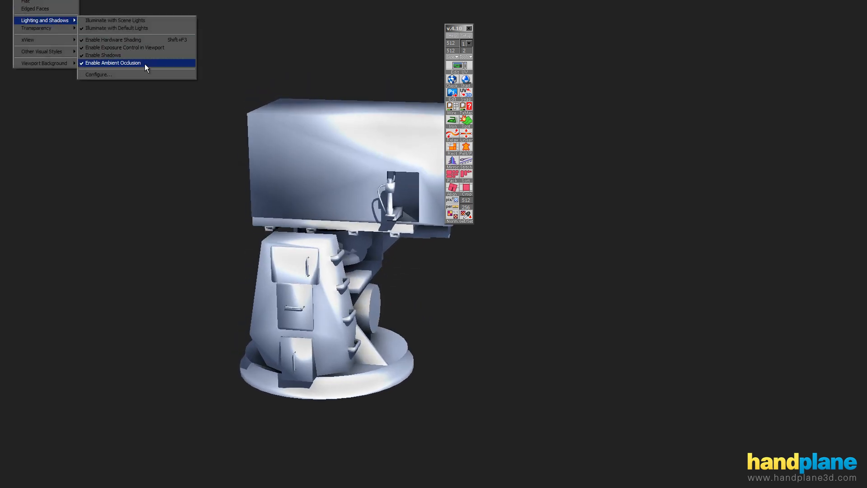
left_click(145, 64)
middle_click_drag(249, 119, 233, 181, "alt")
Show the edges again and examine the smoothing around the large cylinder's cap and the round base.
scroll(210, 146, "up", 4)
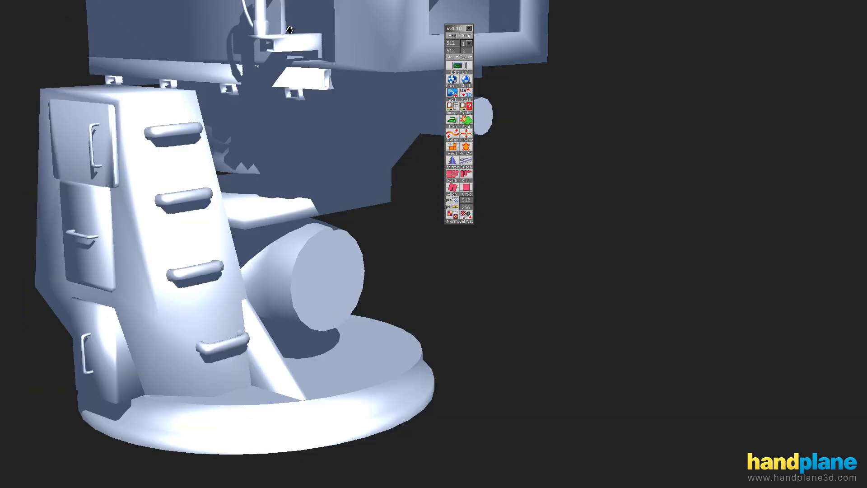
middle_click_drag(169, 217, 255, 169)
scroll(255, 169, "up", 4)
key("F4")
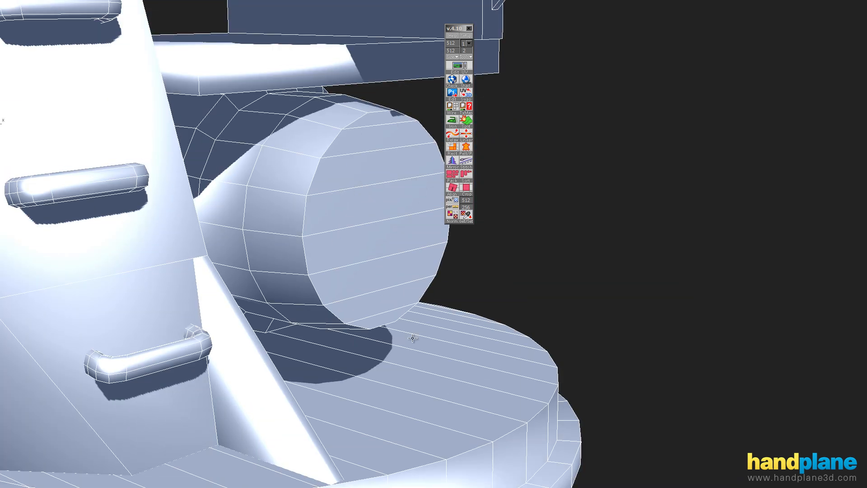
left_click(638, 148)
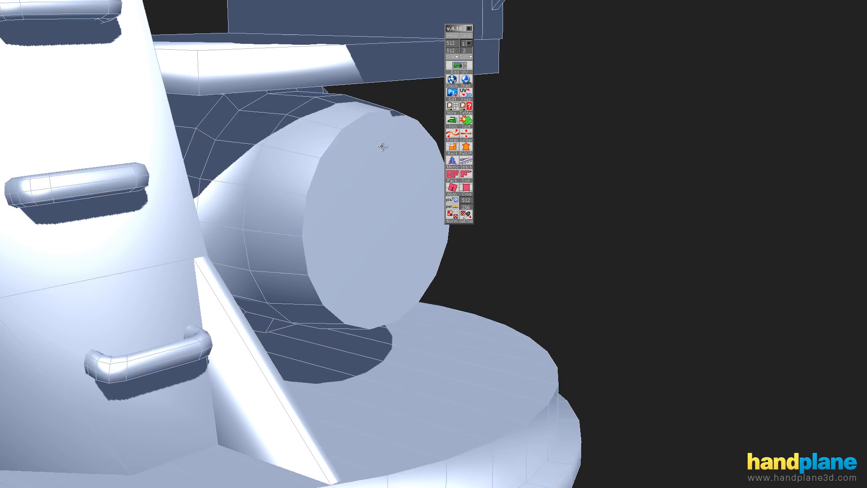
middle_click_drag(298, 105, 302, 109)
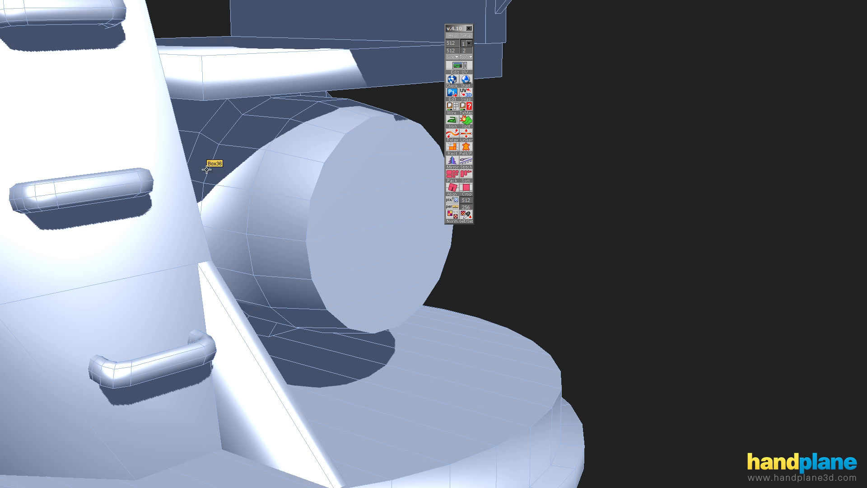
Reopen the turret's UV layout in face mode and examine its separate shells up close.
left_click(444, 269)
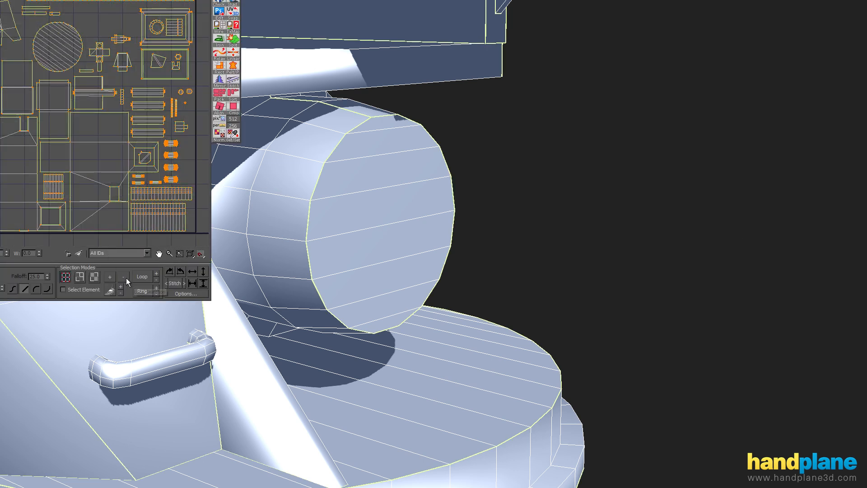
left_click(94, 277)
scroll(83, 176, "up", 8)
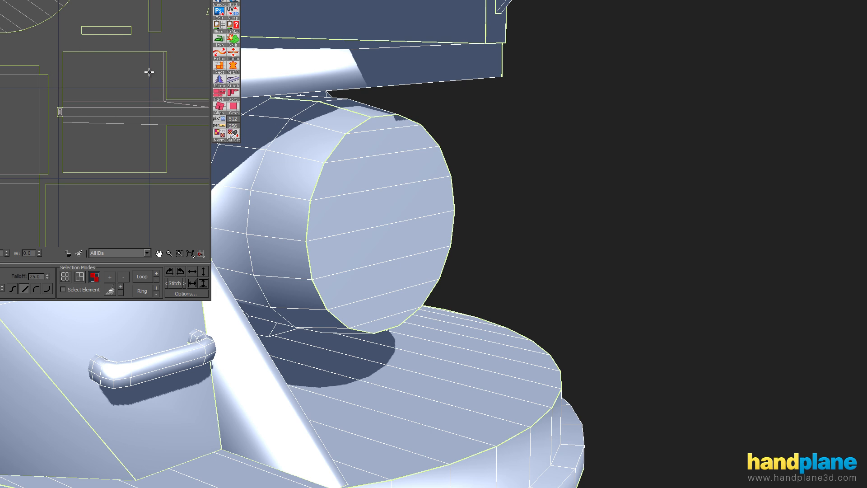
key("z")
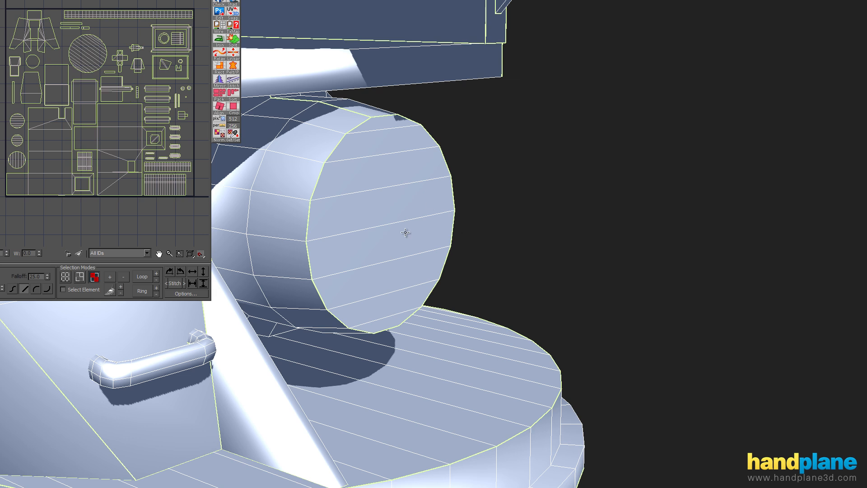
Convert the turret to an Editable Poly.
right_click(371, 225)
mouse_move(420, 311)
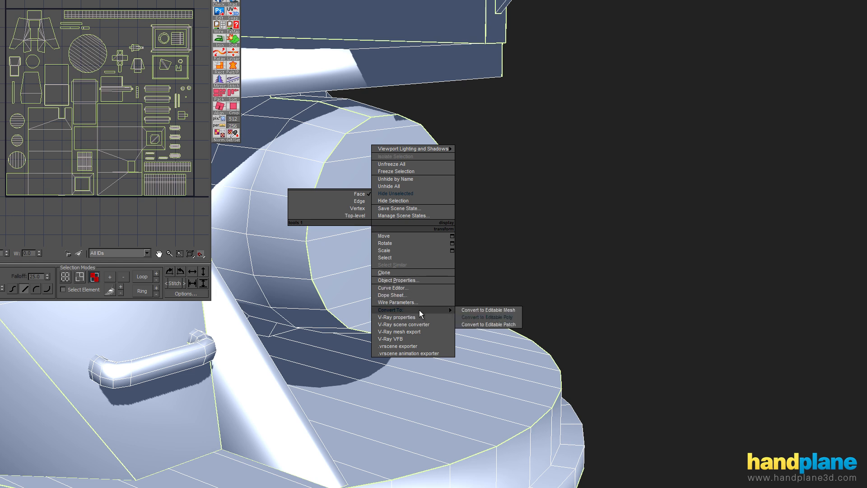
left_click(499, 317)
middle_click_drag(505, 261, 487, 267, "alt")
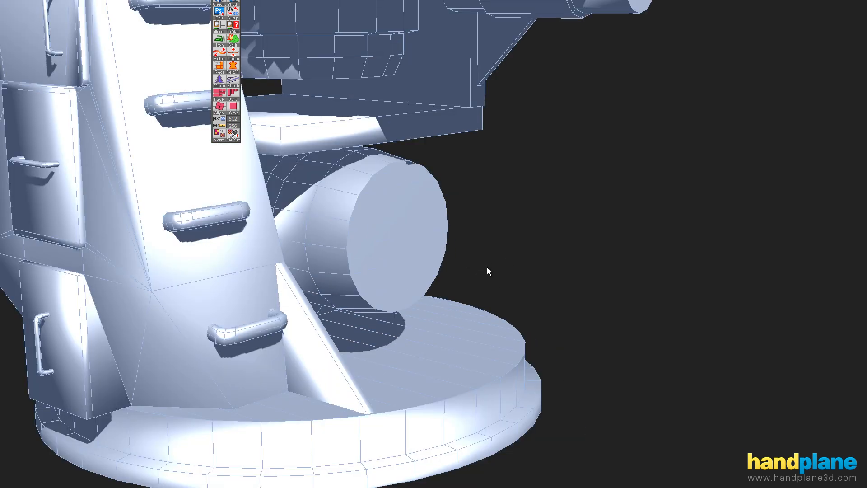
Select all of the turret's vertices and connect them to triangulate the mesh.
scroll(487, 267, "down", 5)
middle_click_drag(472, 221, 464, 327)
left_click(465, 327)
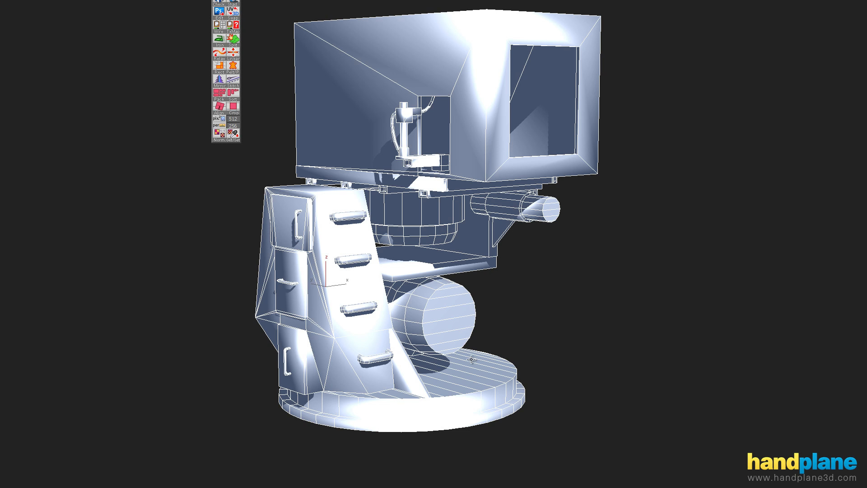
key("1")
scroll(471, 359, "down", 4)
left_click_drag(598, 414, 312, 63)
middle_click_drag(384, 203, 427, 258, "alt")
scroll(503, 219, "up", 2)
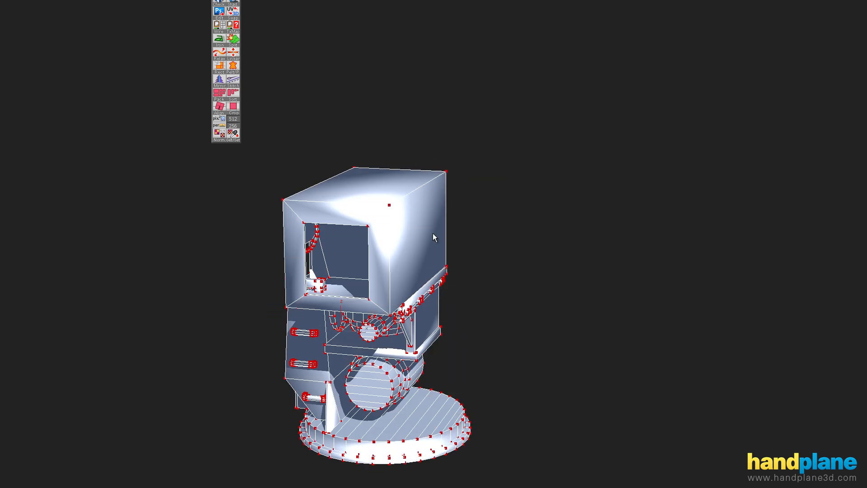
key("ctrl+shift+e")
left_click(537, 270)
middle_click_drag(371, 279, 414, 283, "alt")
key("1")
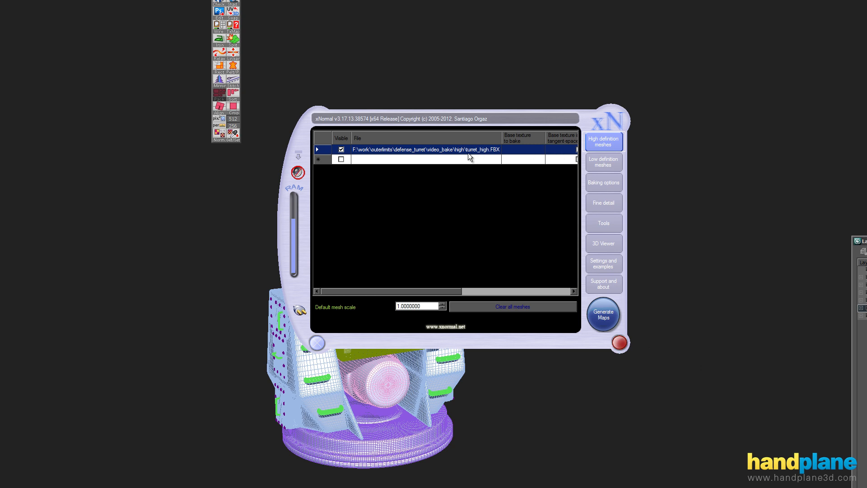
Review the loaded high and low definition turret meshes, including the low mesh's ray distances, cage option and normals setting.
left_click(613, 165)
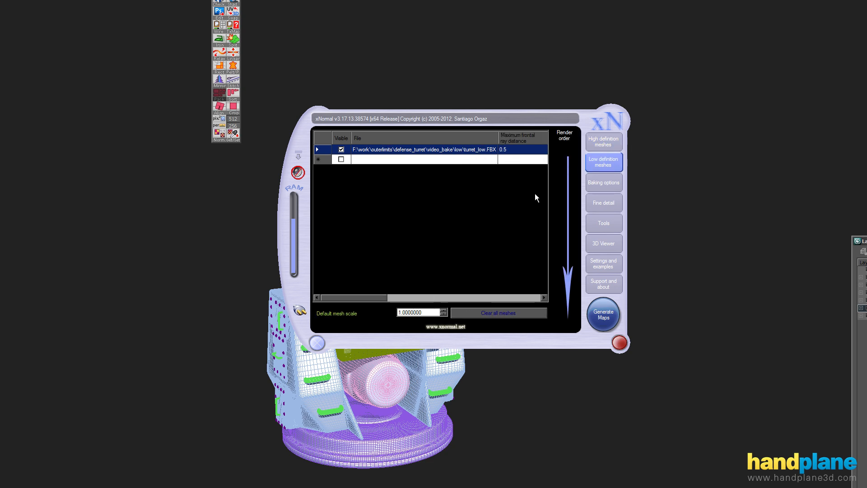
left_click(617, 145)
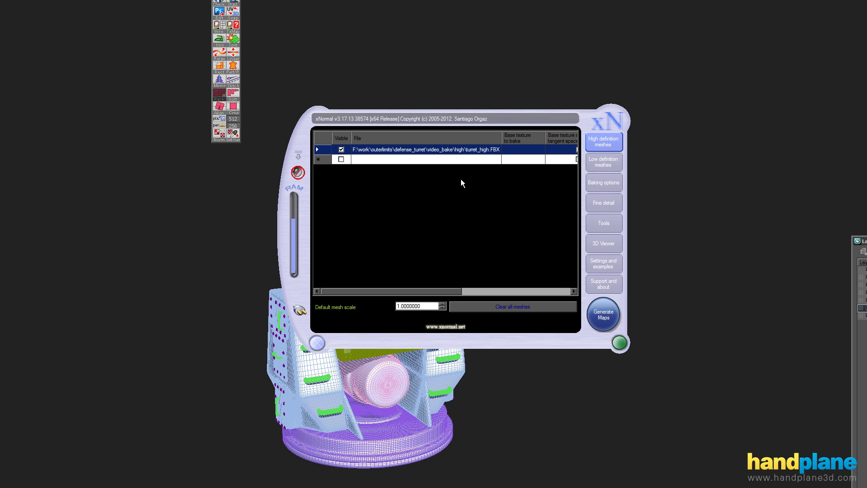
left_click(604, 185)
left_click(604, 164)
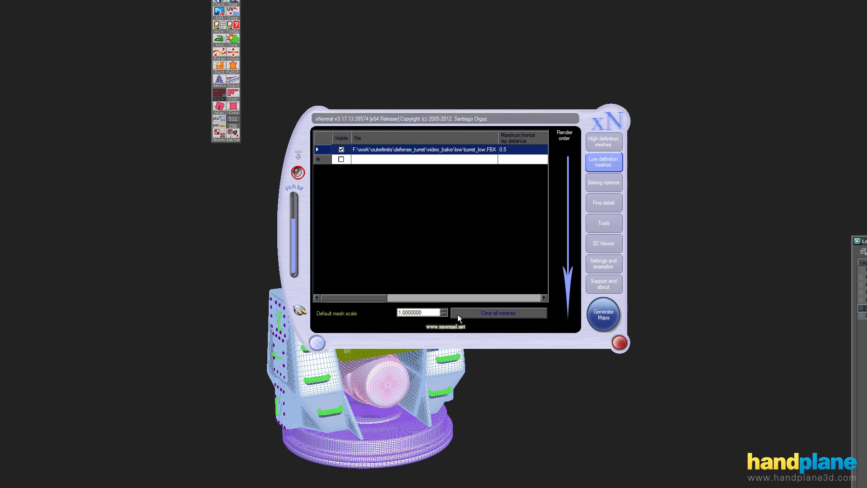
left_click_drag(367, 296, 410, 298)
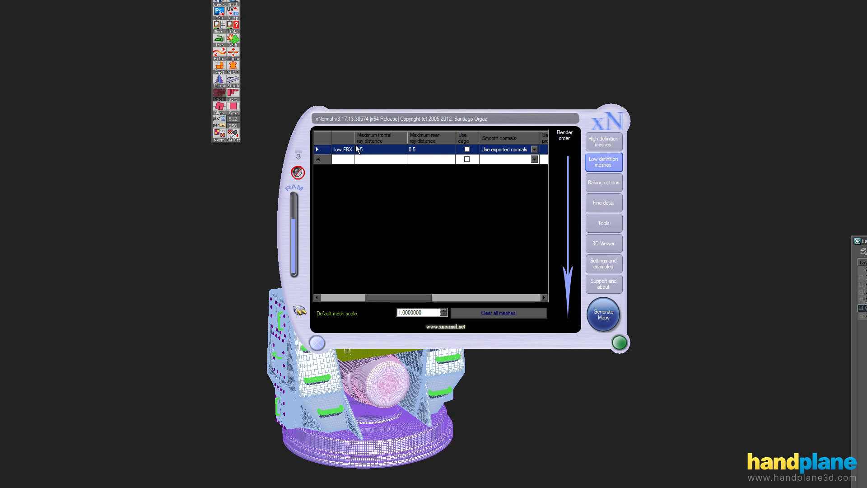
Launch the 3D viewer with turret_low.FBX and attach the mouse to it.
left_click(591, 246)
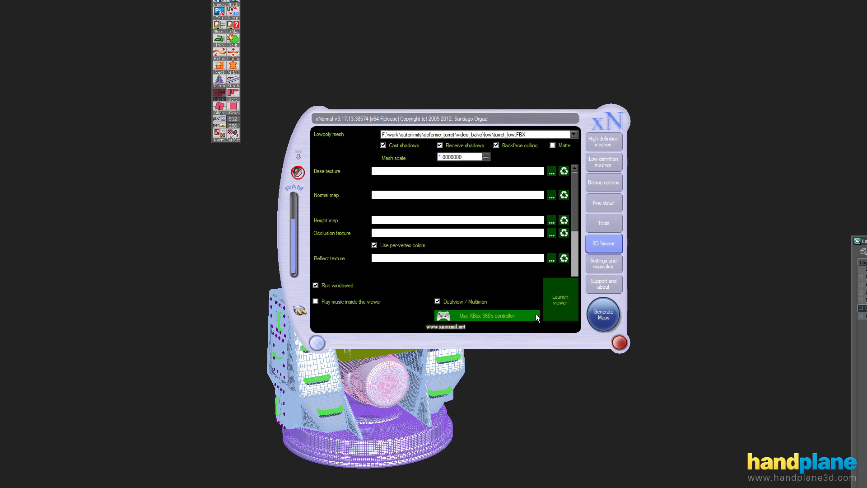
left_click(554, 304)
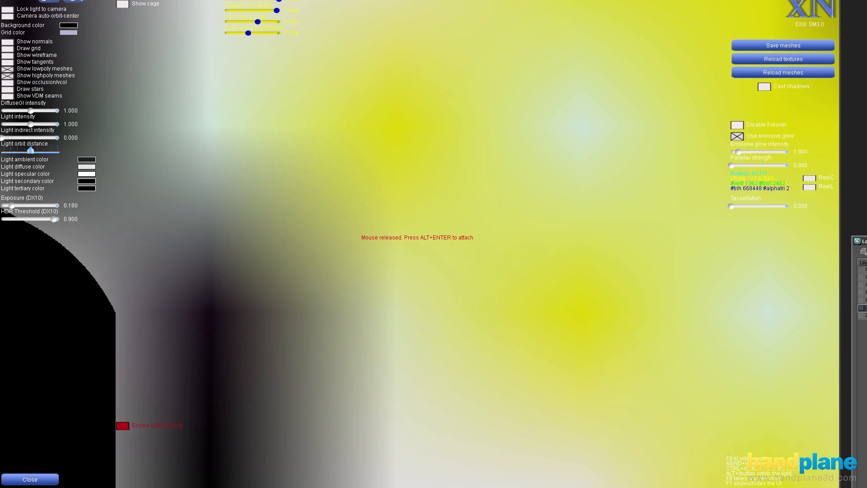
left_click_drag(162, 0, 162, 17)
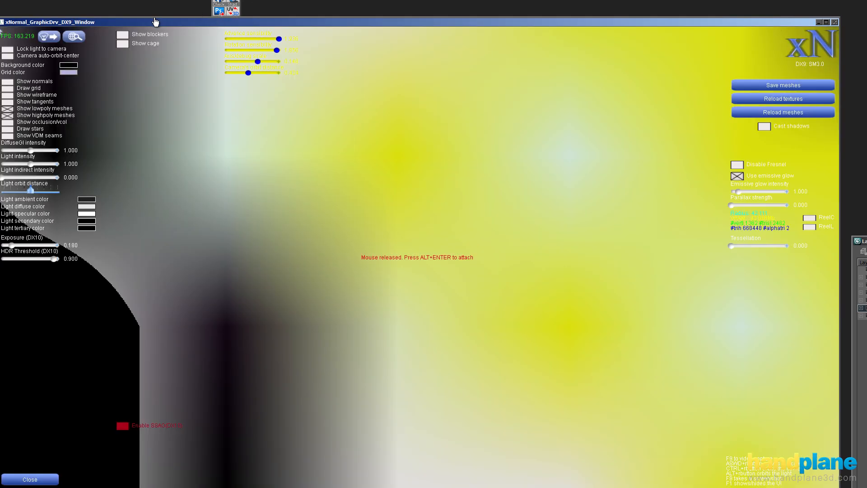
key("alt+Return")
Frame the whole turret, show its cage and expand it with global extrusion.
right_click_drag(648, 323, 375, 33)
key("s")
key("s")
key("d")
key("a")
right_click_drag(343, 218, 428, 270)
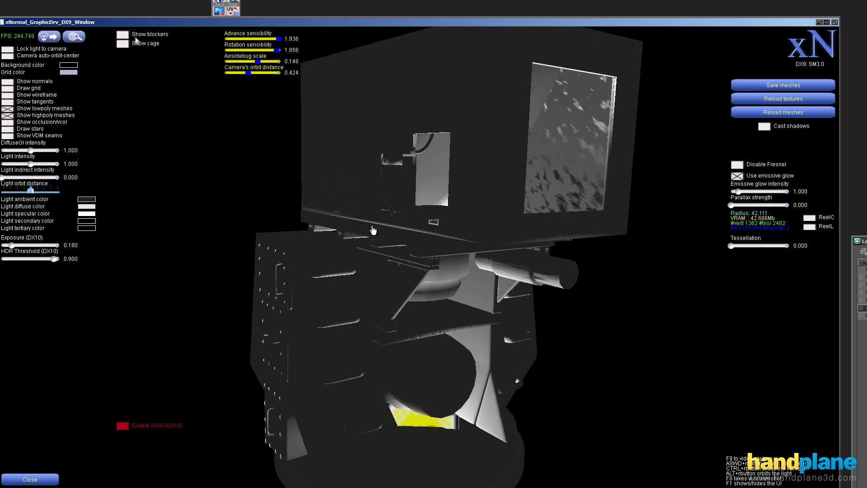
left_click(122, 44)
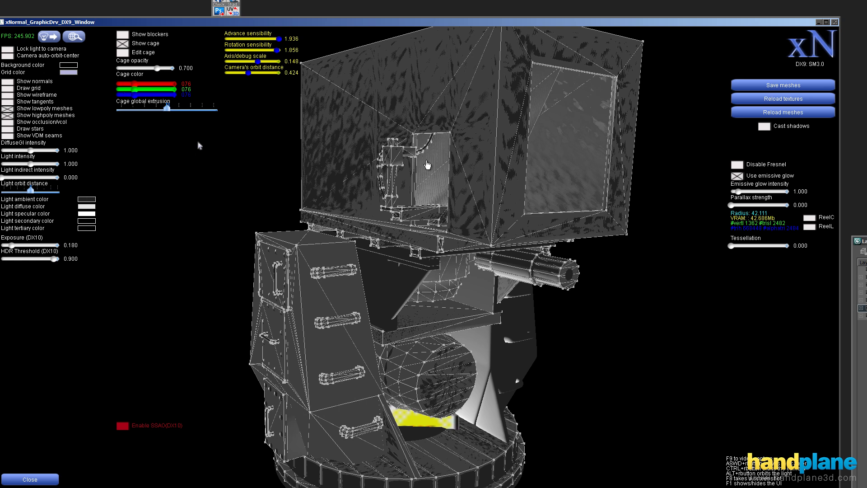
left_click_drag(168, 110, 185, 109)
Examine the extruded cage around the box housing's side opening and pipe fitting.
right_click_drag(386, 204, 426, 398)
key("w")
key("s")
key("a")
key("w")
key("s")
key("w")
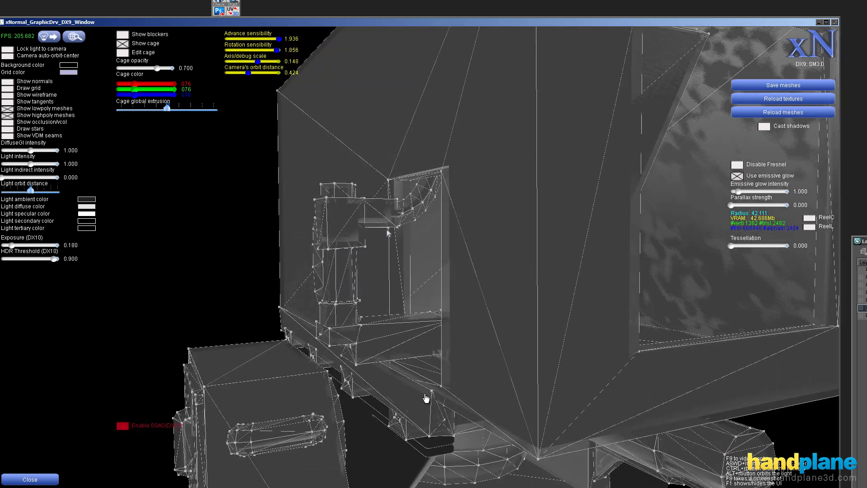
Adjust the cage's global extrusion slightly further while viewing the turret from the front.
right_click_drag(444, 204, 179, 310)
key("s")
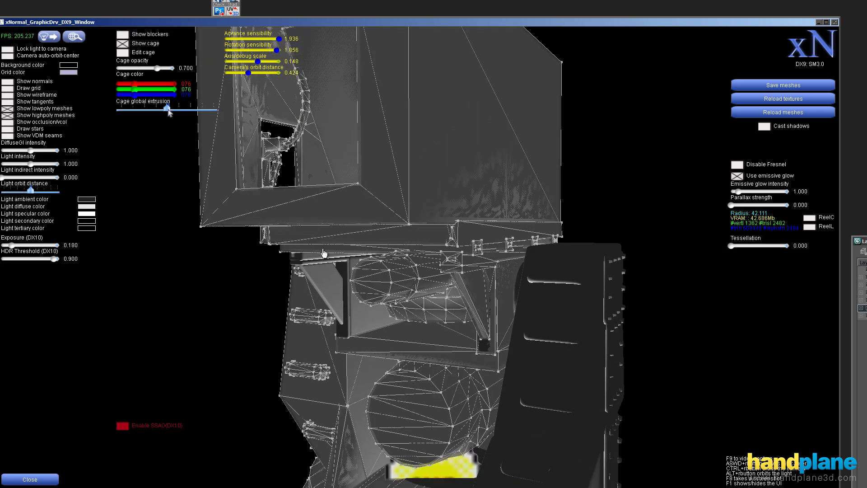
left_click_drag(166, 109, 167, 109)
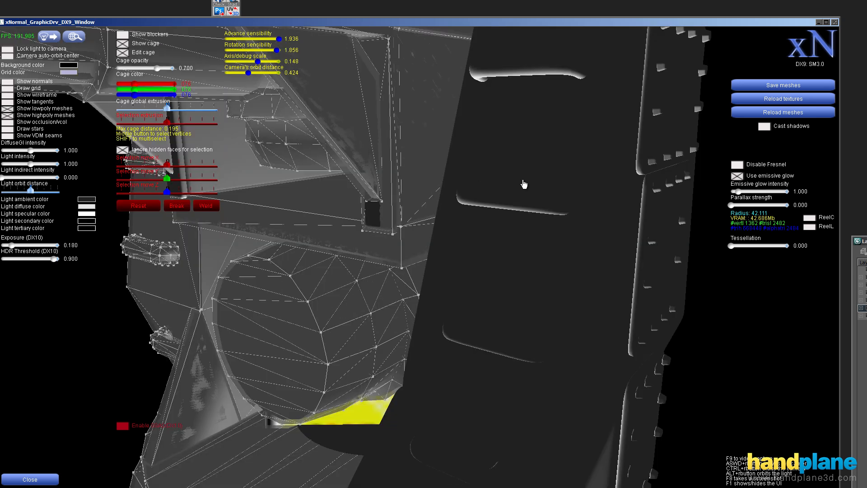
Turn off cage editing and fine-tune the cage's global extrusion while viewing the turret's lower body.
key("w")
right_click_drag(524, 186, 488, 174)
left_click(122, 54)
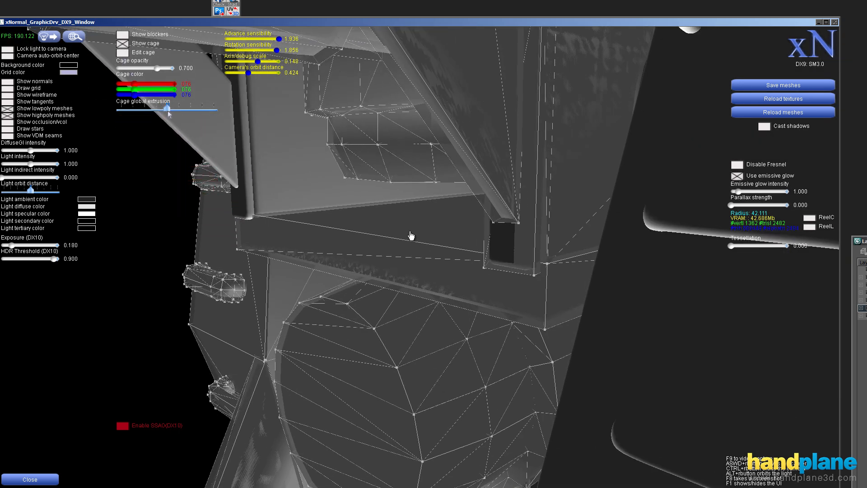
left_click_drag(169, 111, 167, 108)
key("s")
right_click_drag(437, 260, 493, 286)
right_click_drag(481, 223, 489, 253)
right_click_drag(517, 366, 513, 301)
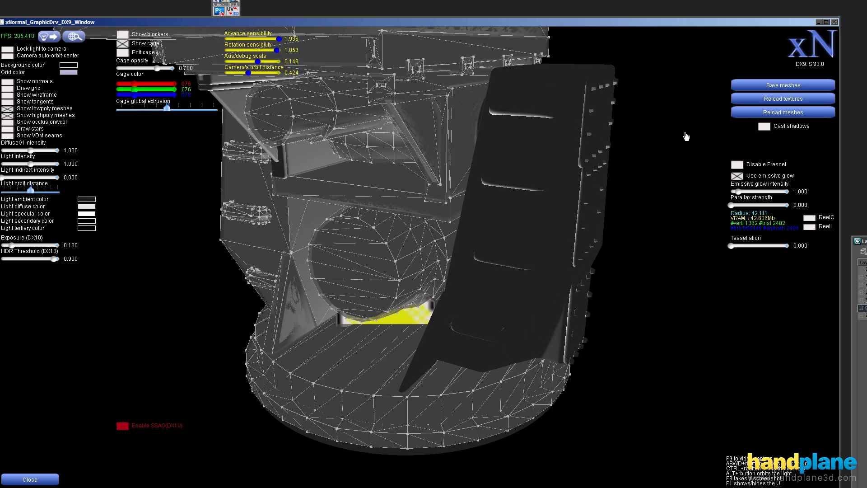
right_click_drag(726, 123, 718, 134)
Save the meshes as turret_low_cage in OVB format in the video_bake\low folder.
left_click(779, 86)
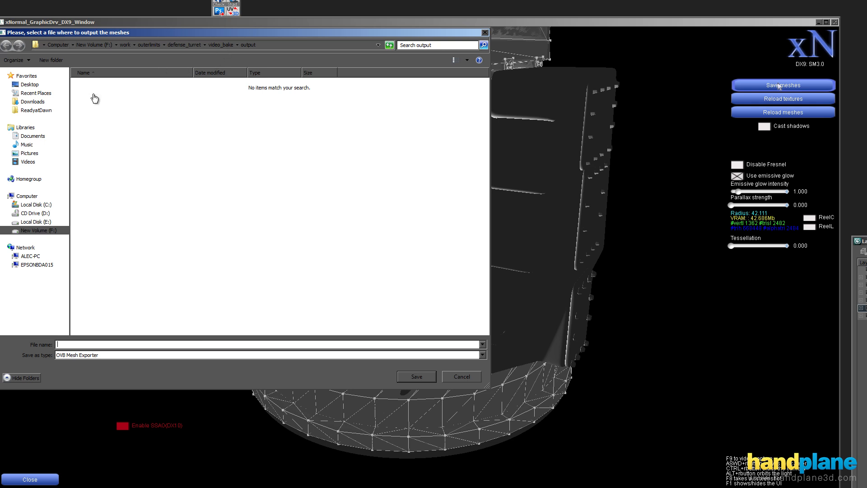
left_click(220, 45)
double_click(90, 94)
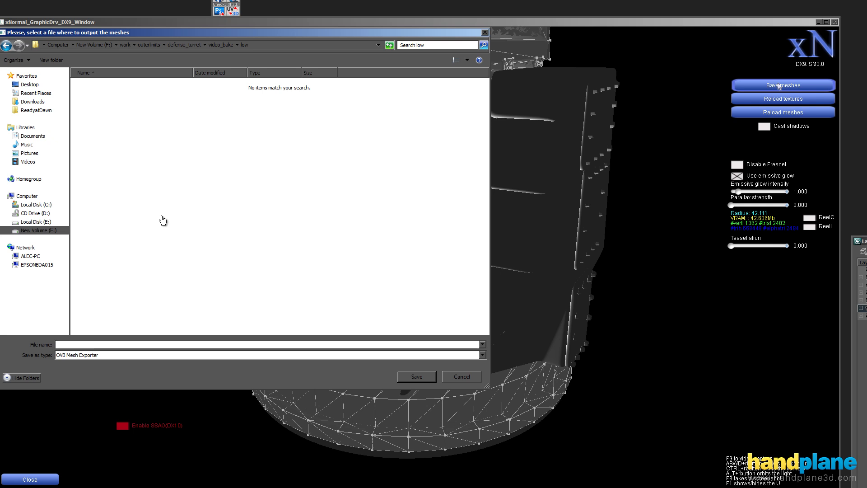
type("turret_l")
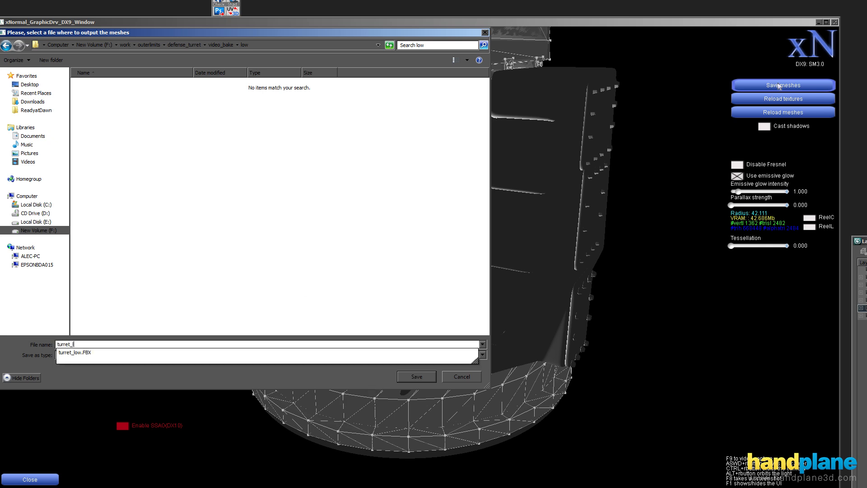
type("ow_cage")
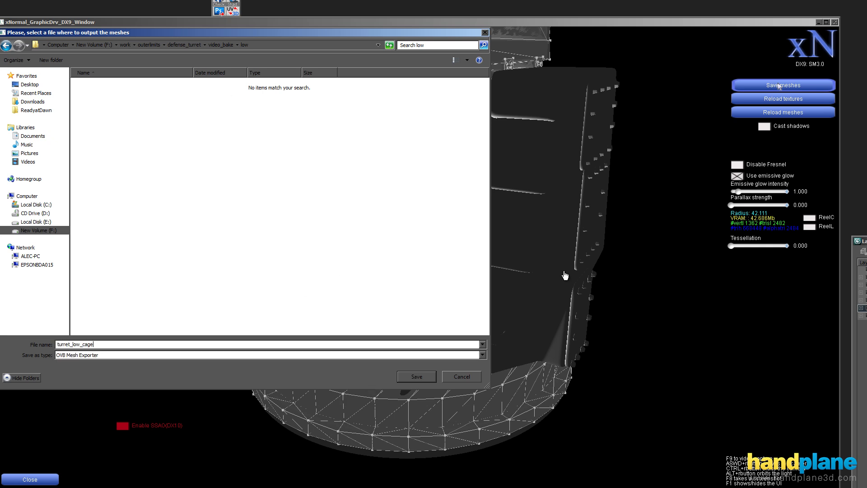
key("Return")
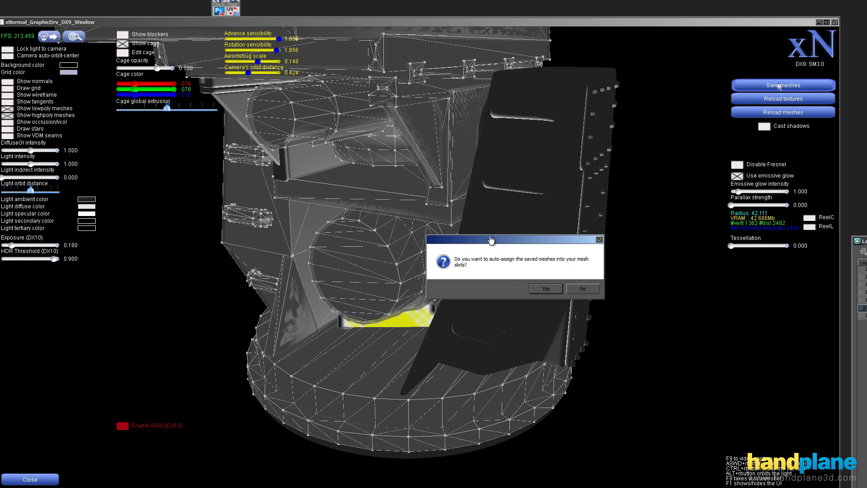
Finish the export without auto-assigning the saved meshes, skipping the heavy high-poly geometry, and close the 3D viewer.
left_click_drag(541, 239, 502, 208)
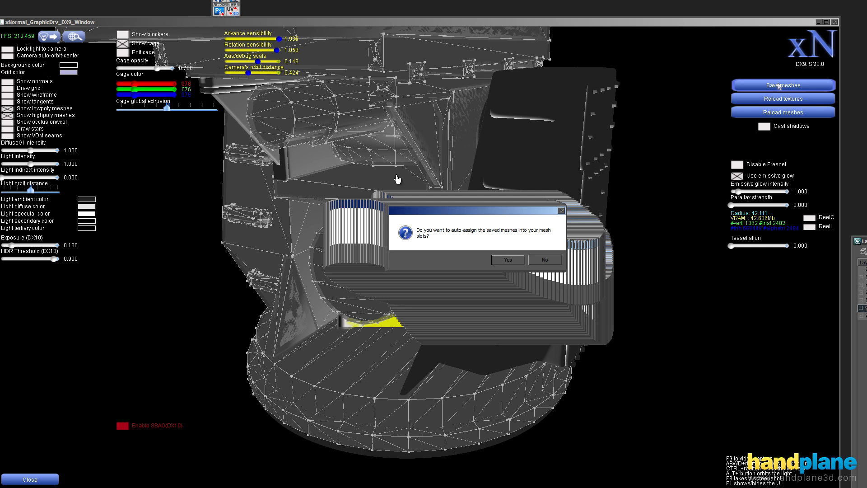
key("Return")
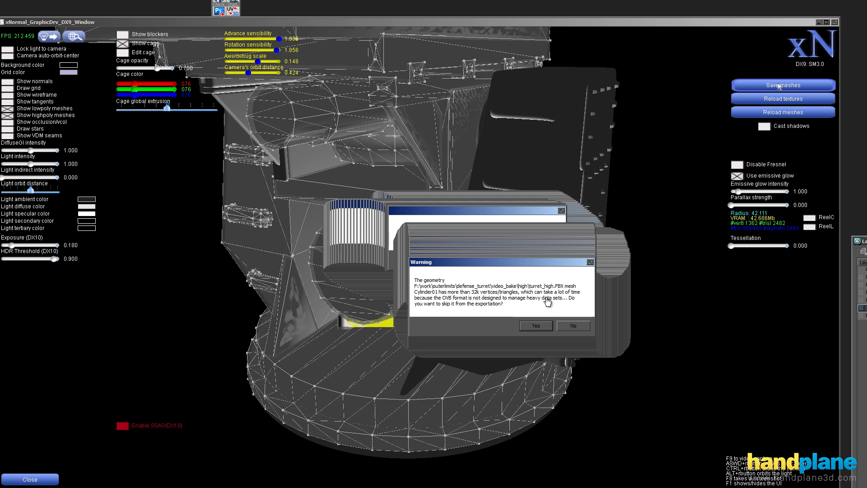
key("Return")
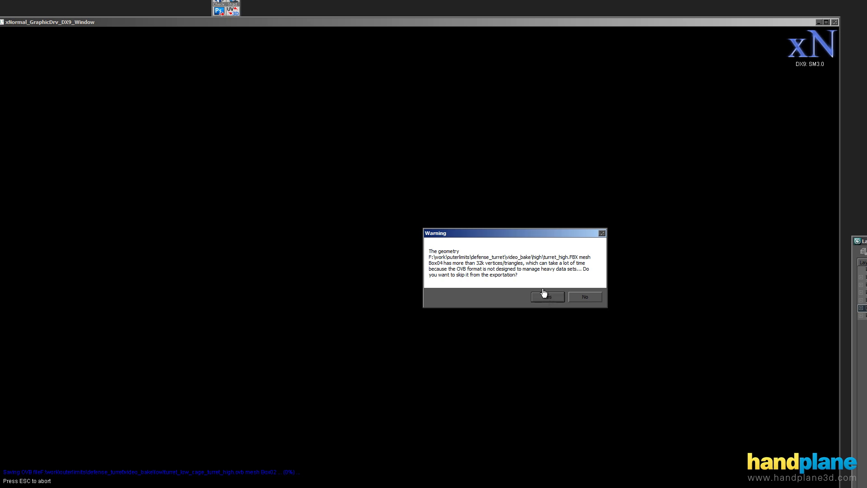
left_click(543, 294)
key("Return")
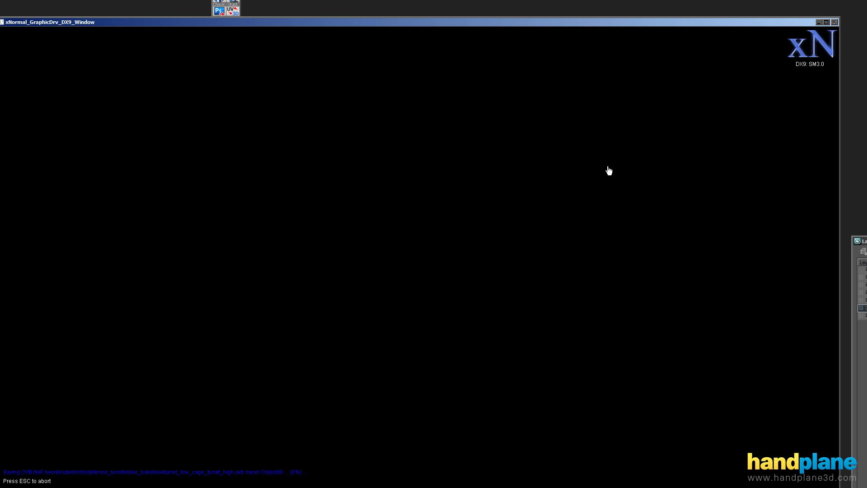
key("Return")
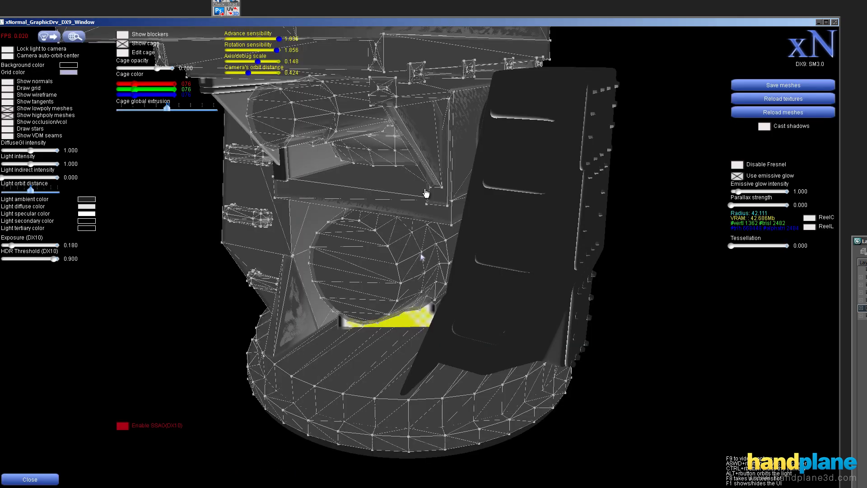
key("Escape")
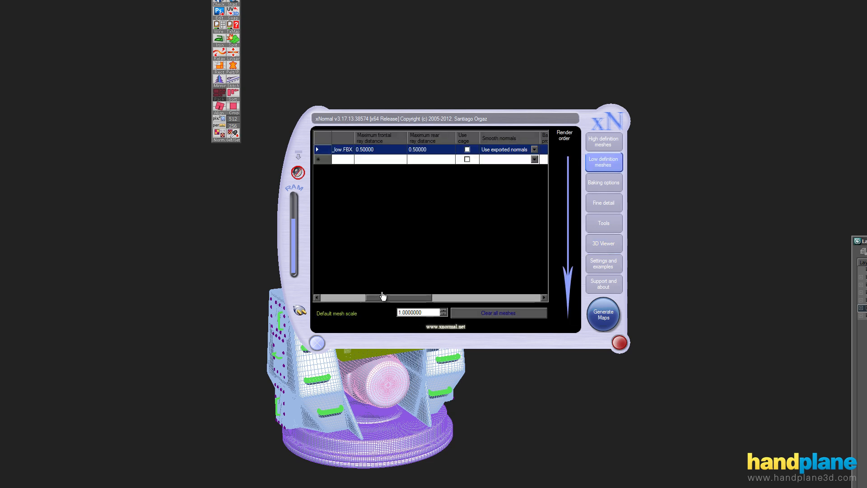
Replace turret_low.FBX in the low definition meshes with turret_low_cage_turret_low.ovb.
scroll(453, 150, "left", 3)
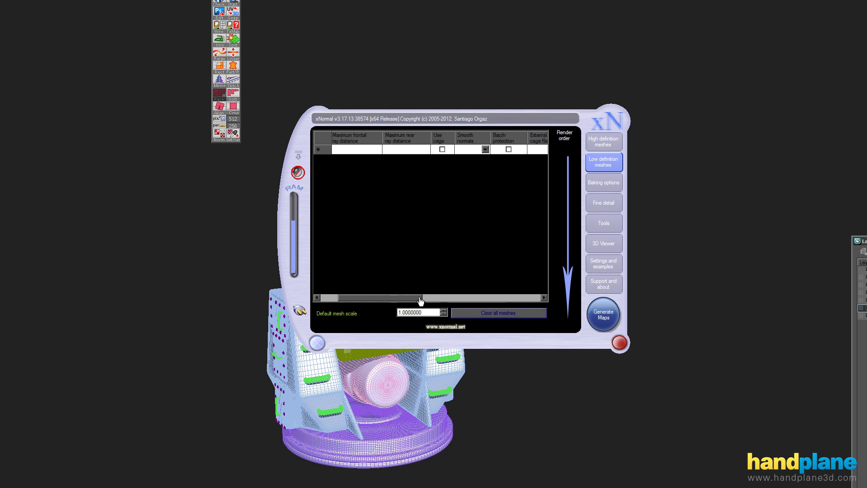
right_click(455, 180)
left_click(474, 187)
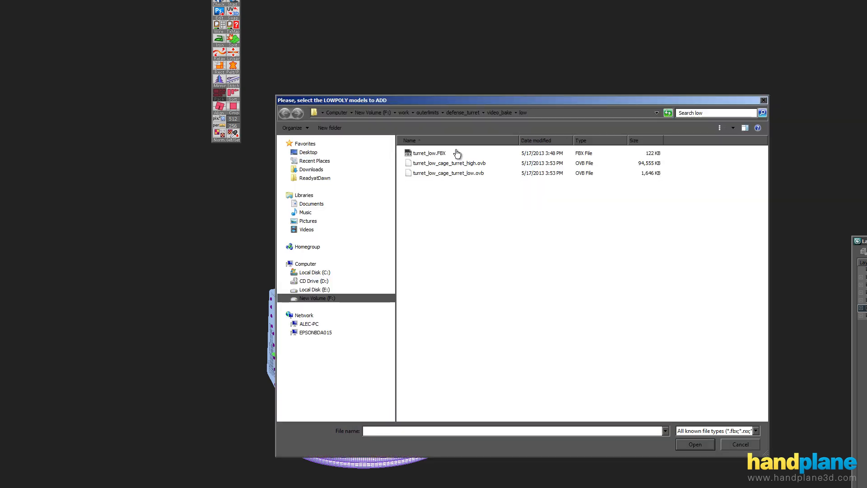
left_click(473, 172)
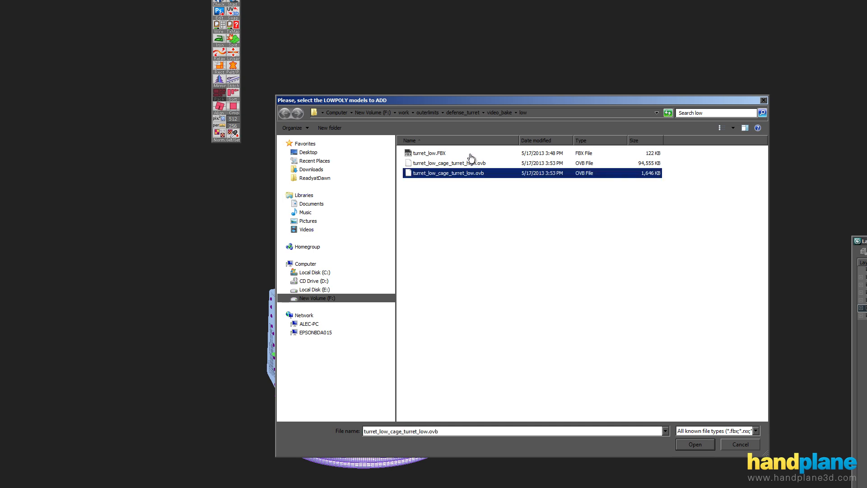
key("Return")
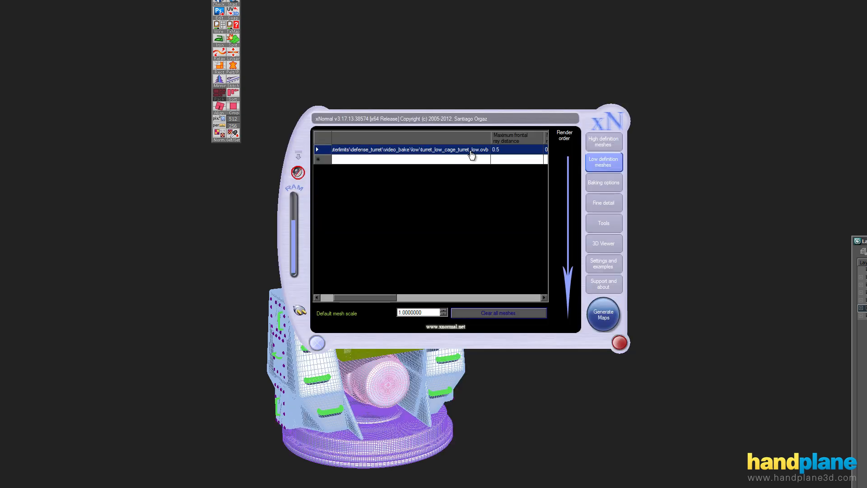
Enable Use cage for the turret_low_cage_turret_low.ovb mesh.
scroll(470, 151, "down", 16)
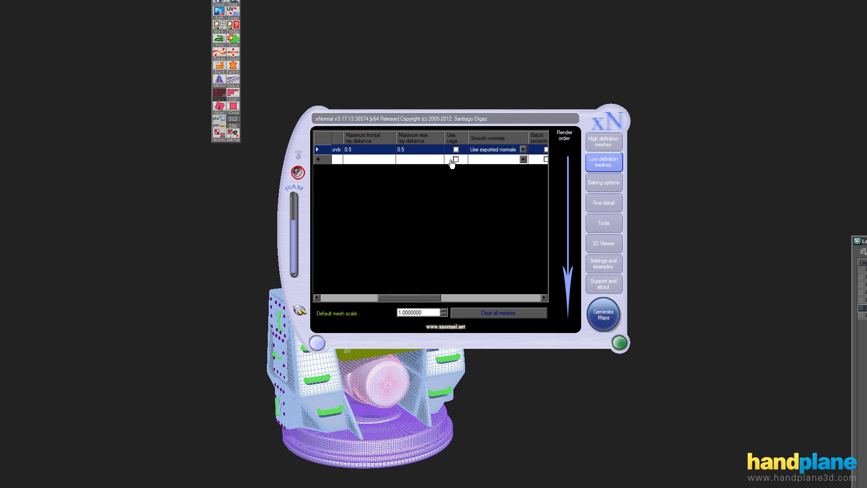
left_click(451, 150)
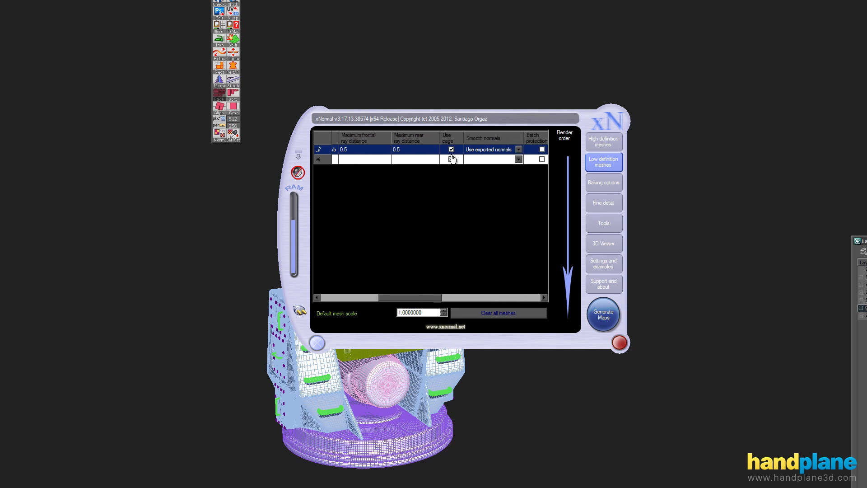
scroll(452, 158, "up", 2)
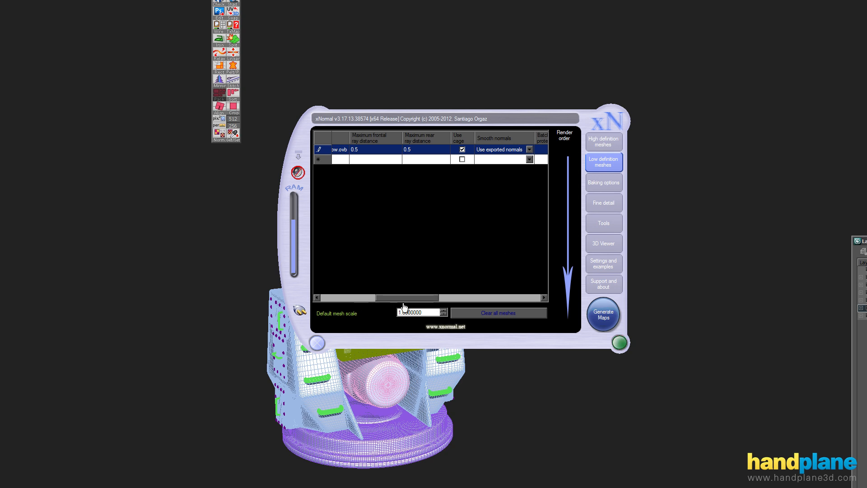
Review the Smooth normals options for the low definition mesh, keeping Use exported normals.
mouse_move(405, 297)
left_mouse_down()
mouse_move(483, 217)
mouse_move(399, 291)
mouse_move(401, 300)
left_mouse_up()
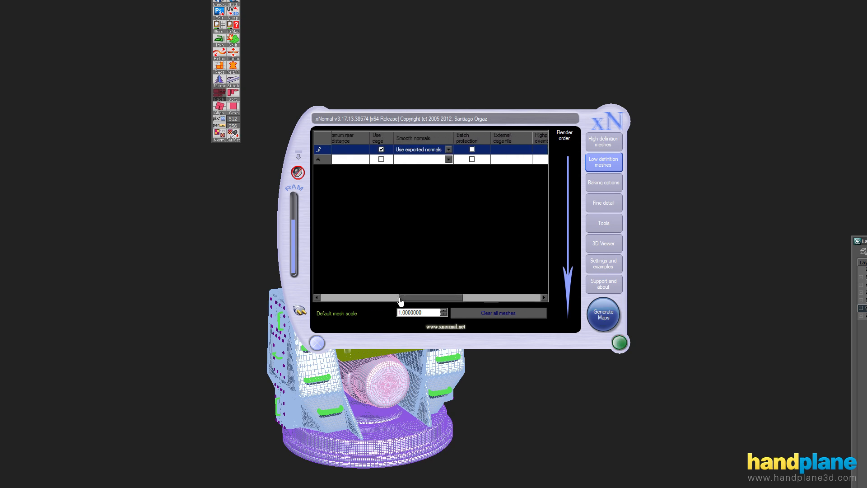
key("alt+Down")
key("Down")
key("Down")
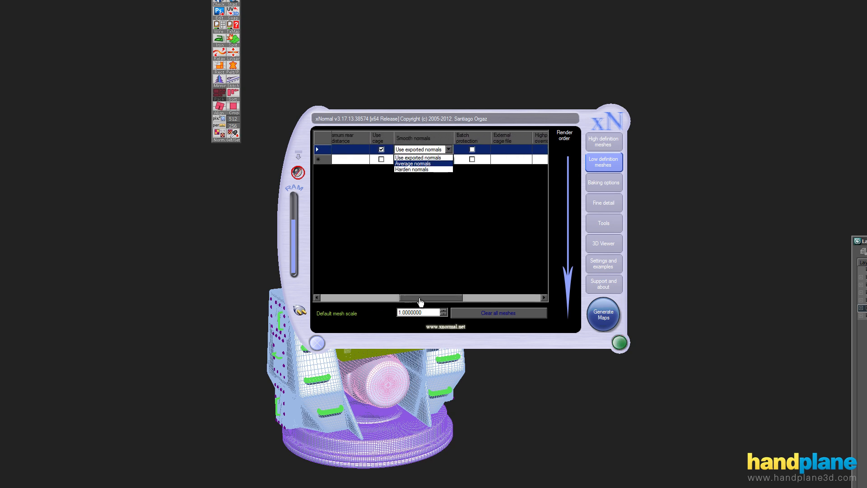
key("Escape")
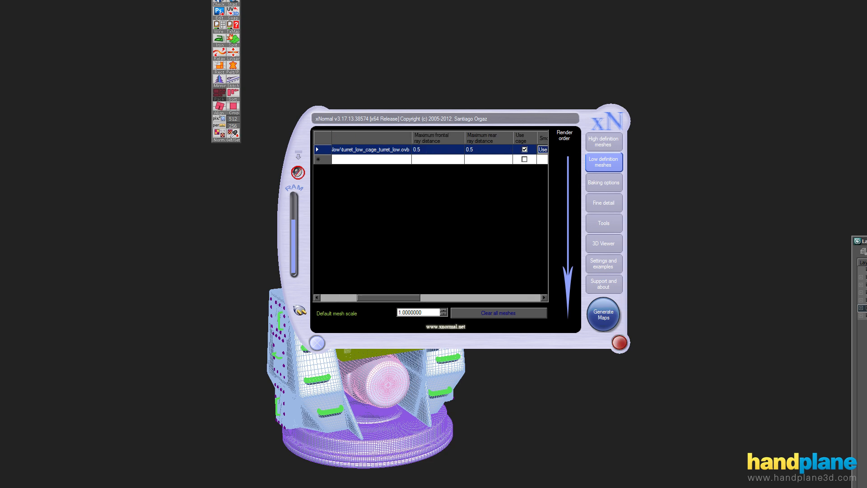
scroll(430, 216, "right", 3)
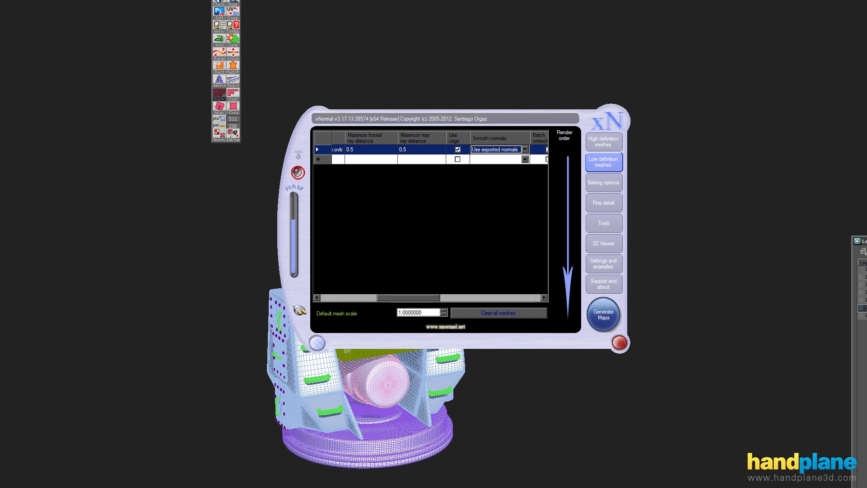
Add Ambient occlusion to the maps to render in the baking options and generate the maps.
left_click(603, 184)
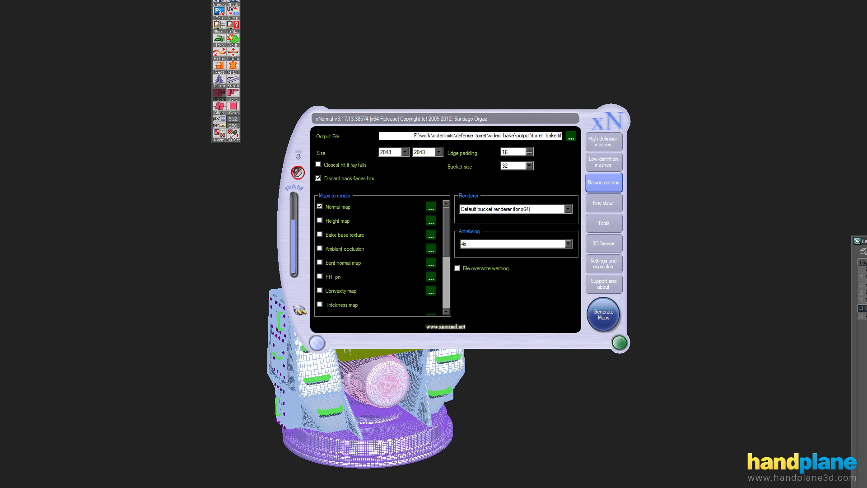
left_click(319, 249)
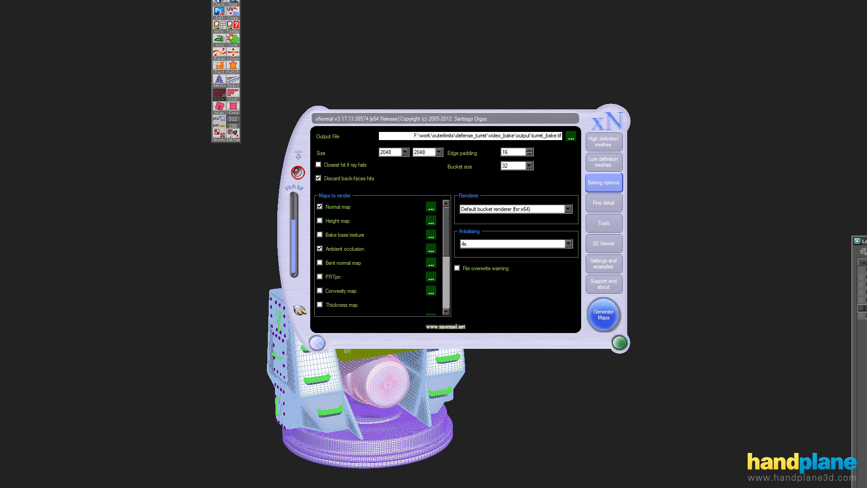
left_click(603, 313)
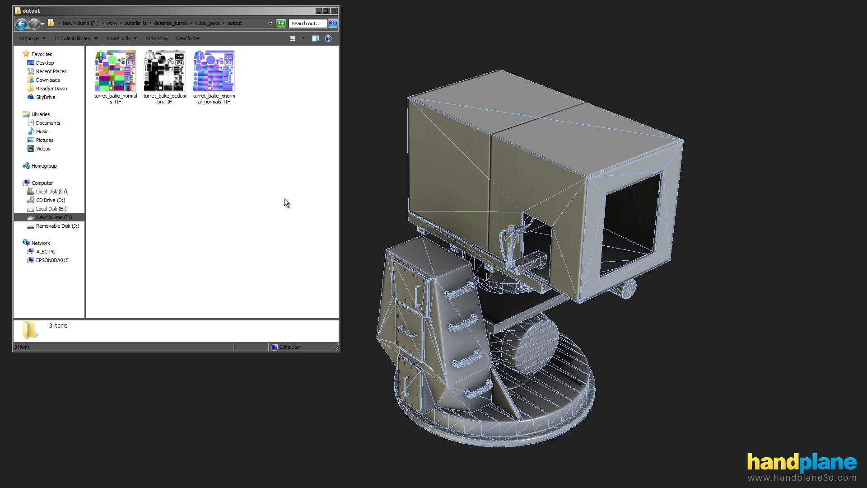
Switch to Handplane and render turret_bake_normals.TIF with Autodesk 3DS Max as the target engine.
left_click(394, 322)
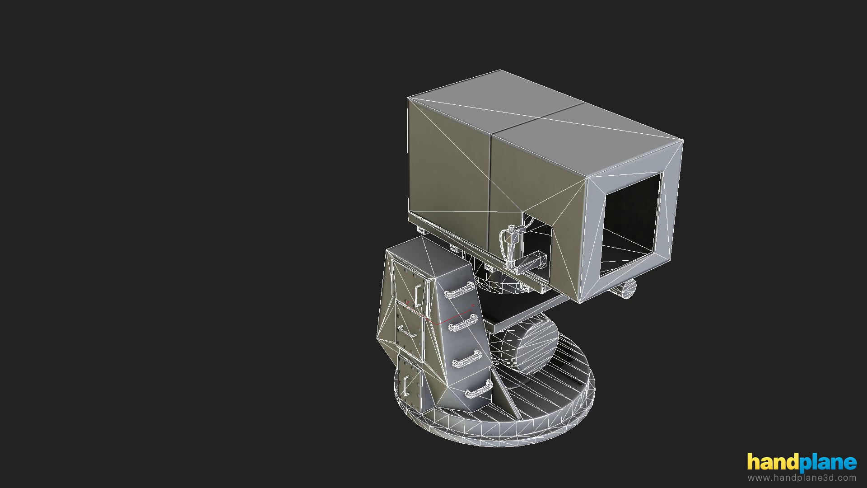
key("alt+Tab")
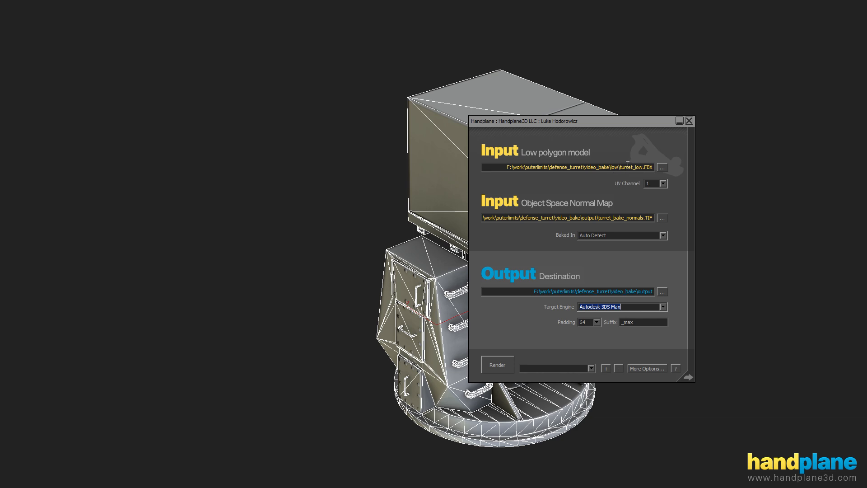
left_click(628, 217)
left_click(503, 363)
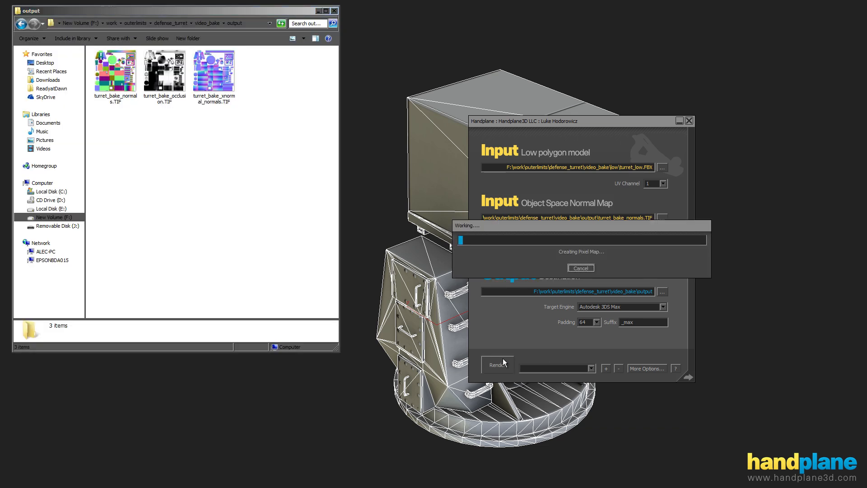
Set the target engine to Autodesk Maya 2012 and render its normal map.
left_click(662, 307)
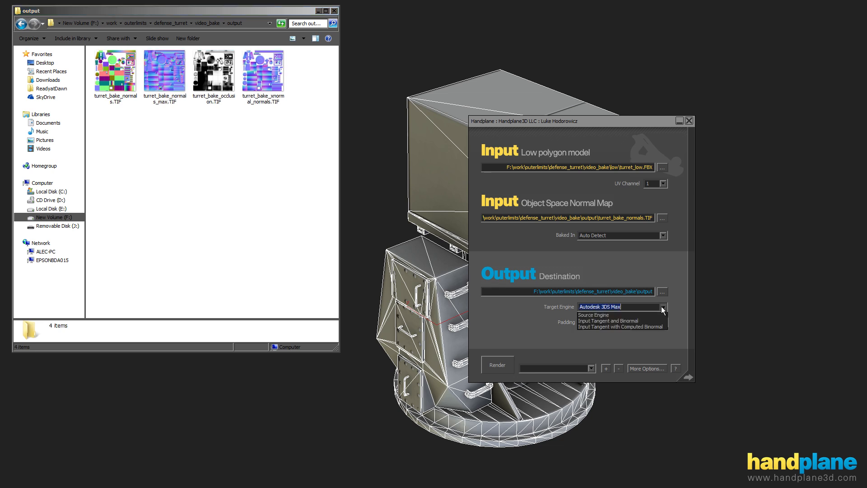
left_click(656, 328)
left_click(658, 323)
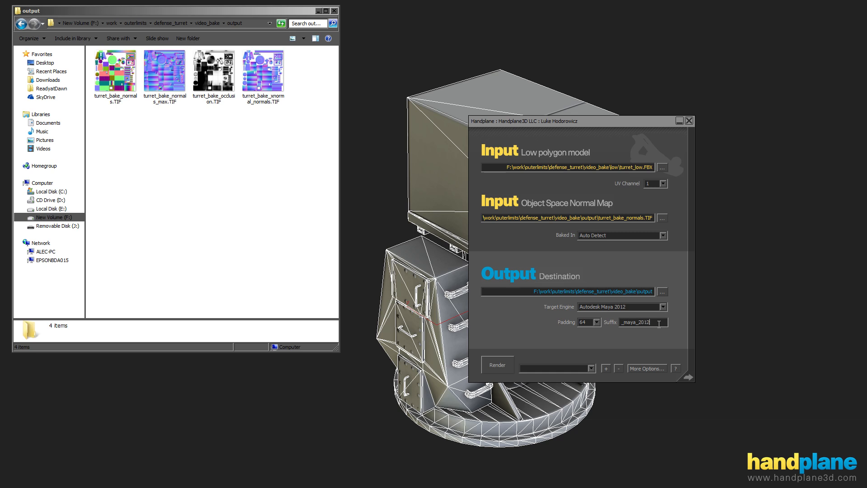
left_click(498, 364)
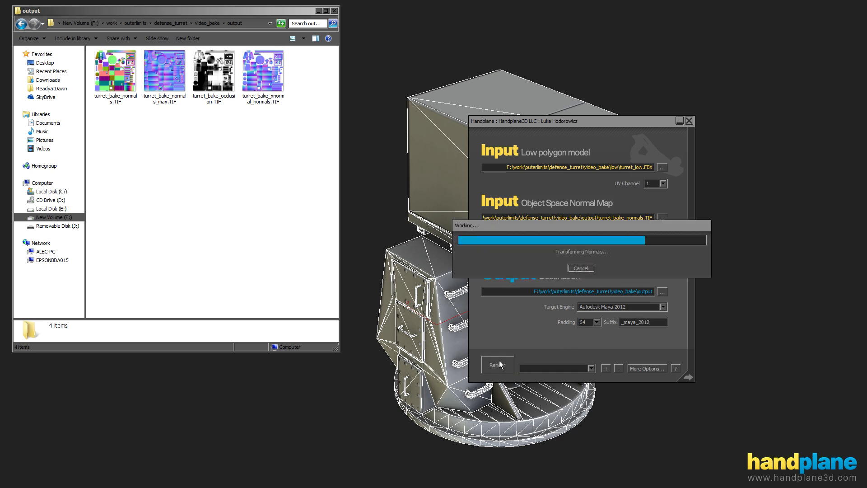
Render the turret's normal map for Autodesk Maya 2013/2014.
left_click(663, 307)
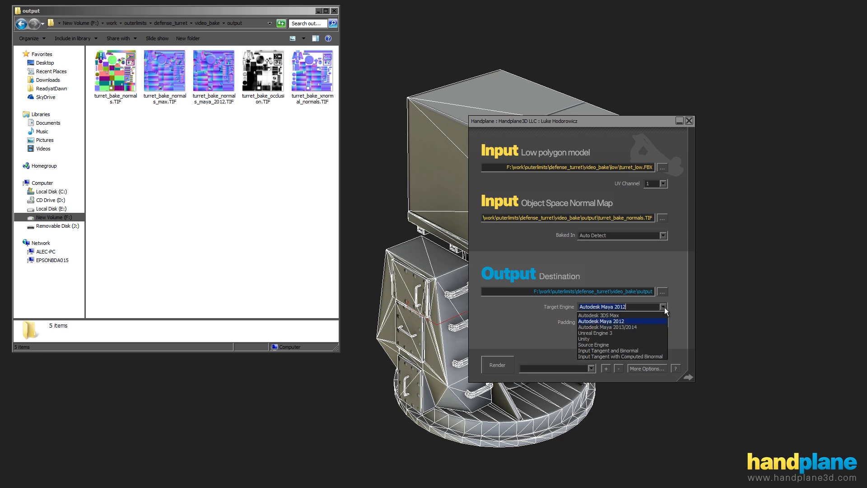
left_click(661, 326)
left_click(502, 364)
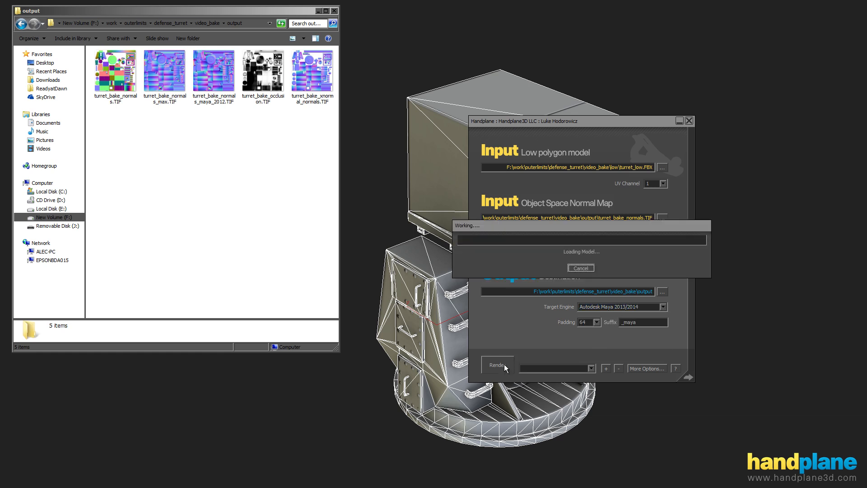
Render a version of the turret's normal map targeting Unreal Engine 3.
left_click(665, 309)
left_click(648, 329)
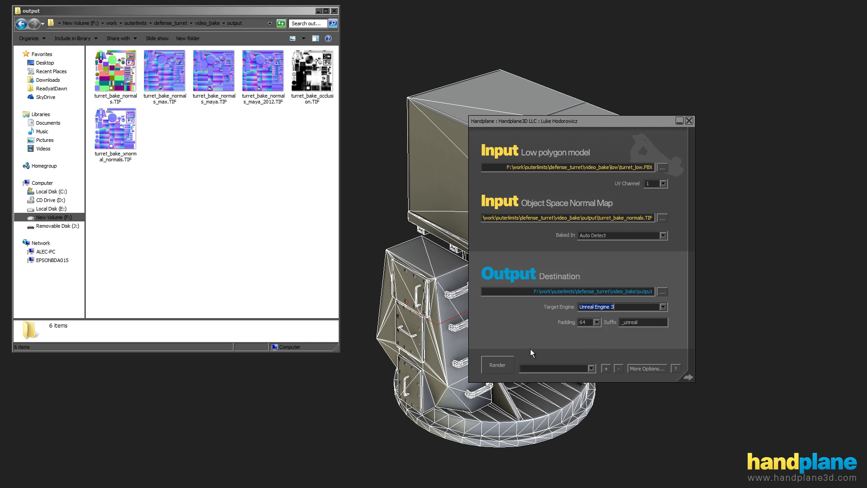
left_click(502, 363)
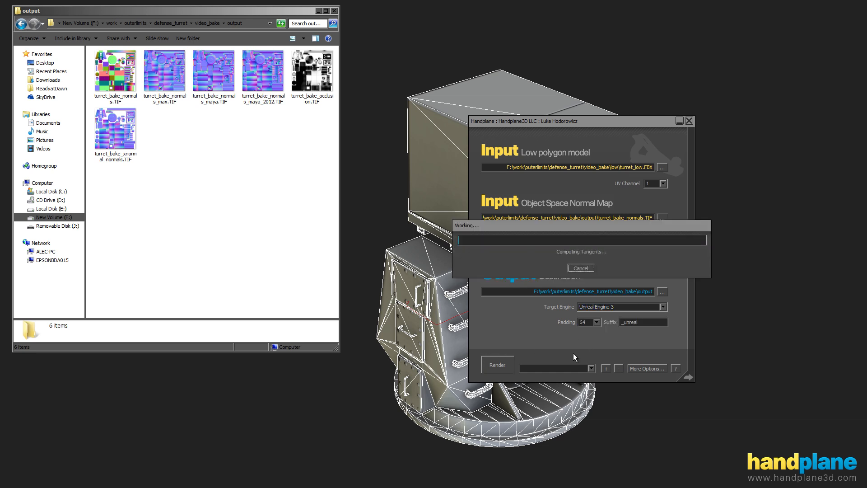
Change the target engine to Unity and render the turret's normal map.
left_click(664, 308)
left_click(642, 336)
left_click(505, 362)
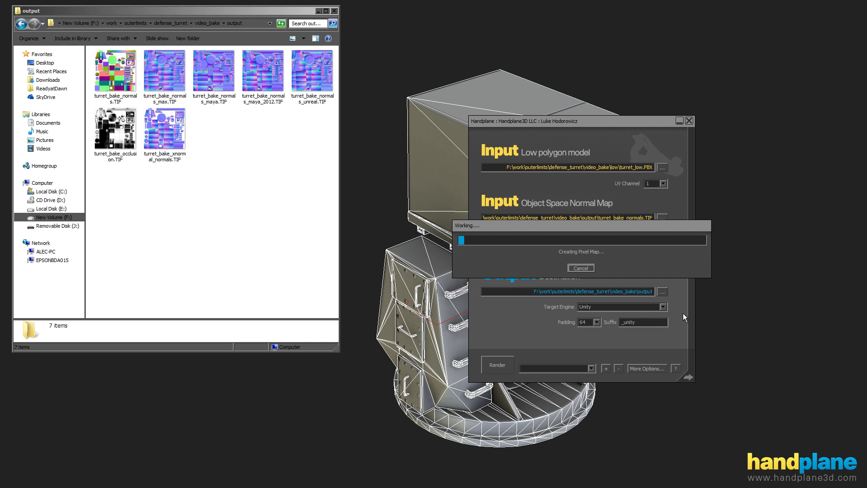
Select Source Engine as the target and render the turret's normal map for it.
left_click(665, 307)
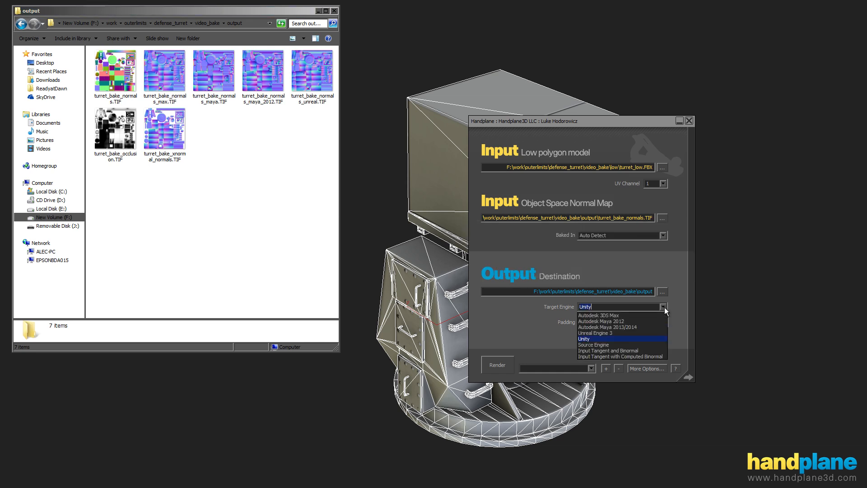
left_click(636, 345)
left_click(505, 362)
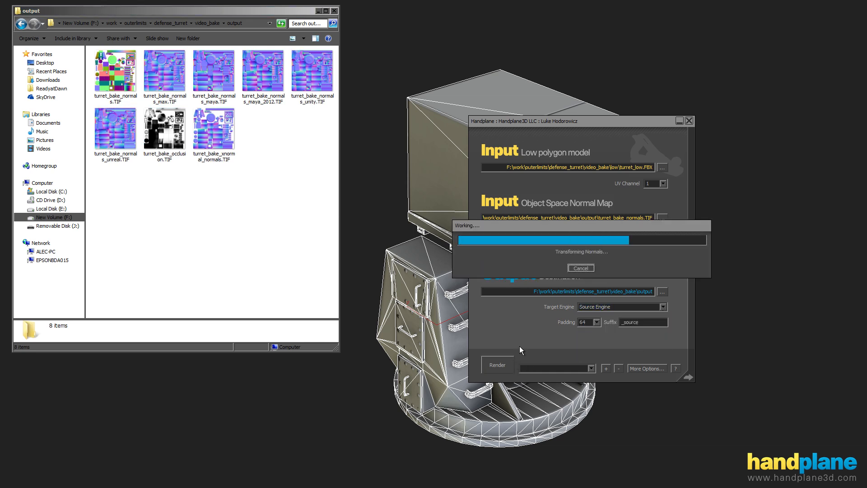